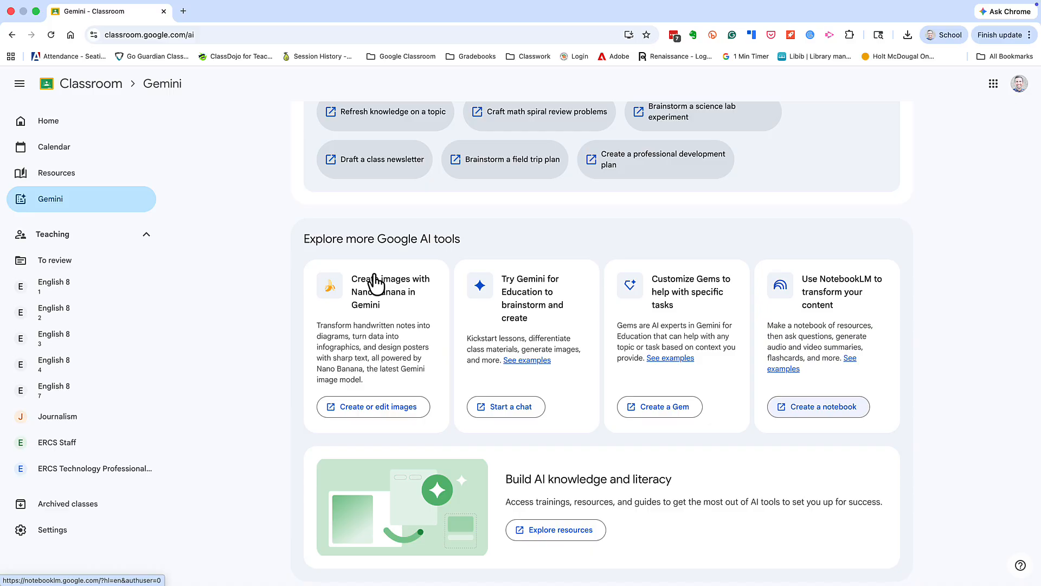
Create a new notebook in NotebookLM and search the web for sources on "Sentence fragments for middle school students".
{"action": "left_click", "coordinate": [791, 408]}
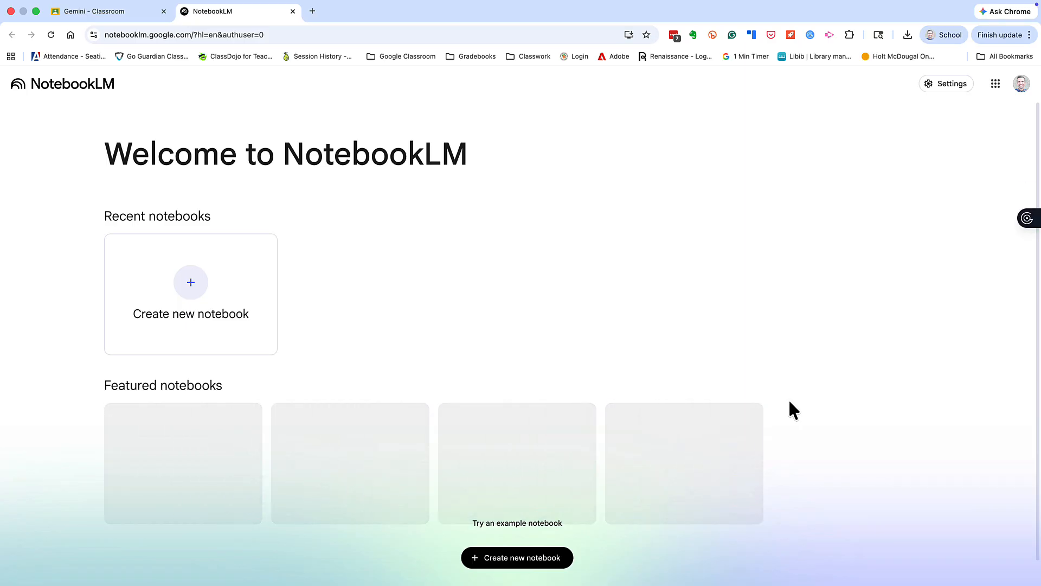
{"action": "left_click", "coordinate": [226, 285]}
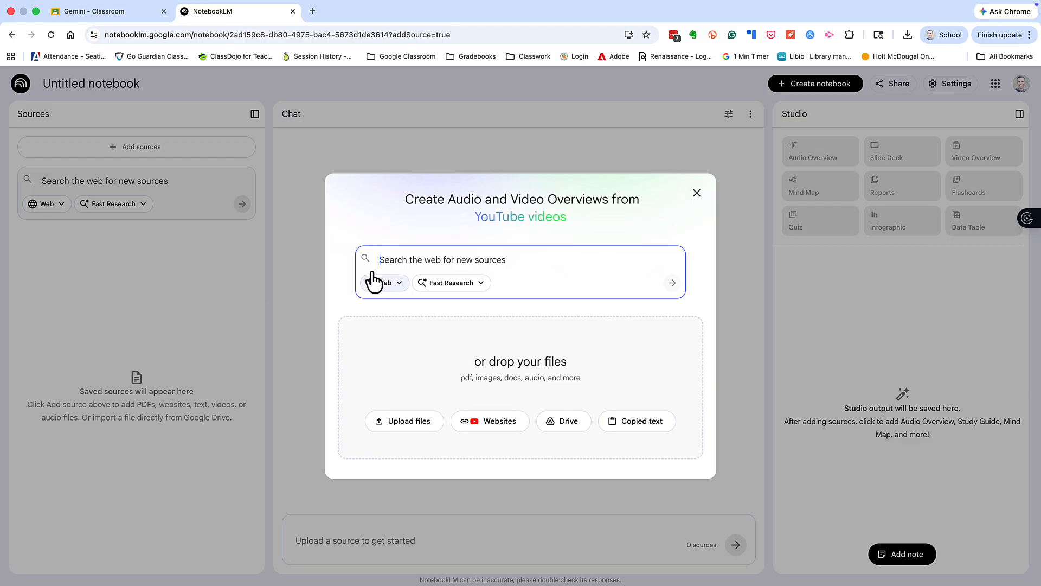
{"action": "left_click", "coordinate": [392, 259]}
{"action": "type", "text": "Sentence fragments for middle school students"}
{"action": "left_click", "coordinate": [672, 283]}
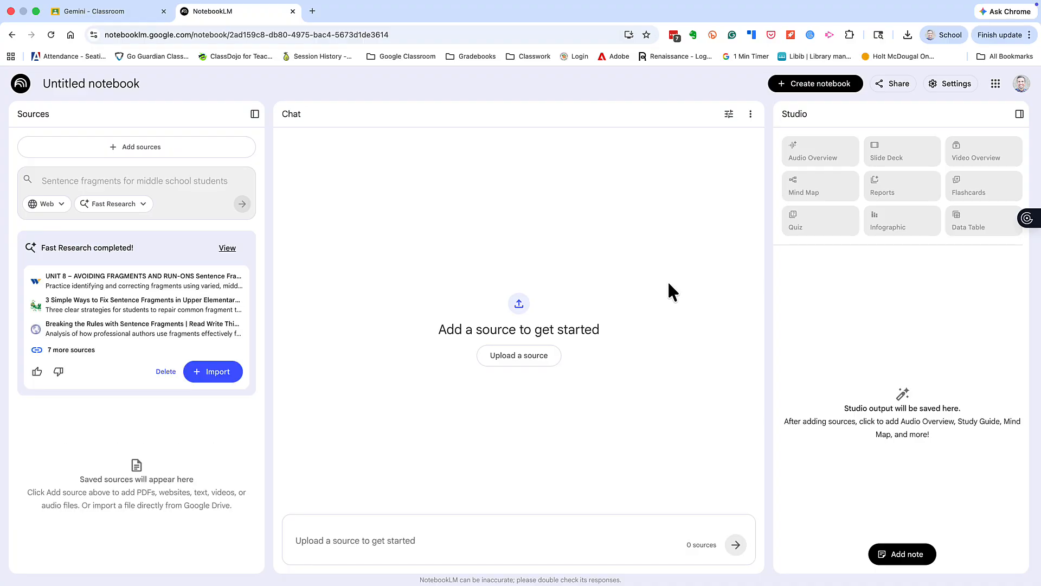
Deselect all the discovered sources, review the GRASPhopper Learning article "3 Simple Ways to Fix Sentence Fragments", and select it.
{"action": "left_click", "coordinate": [86, 349]}
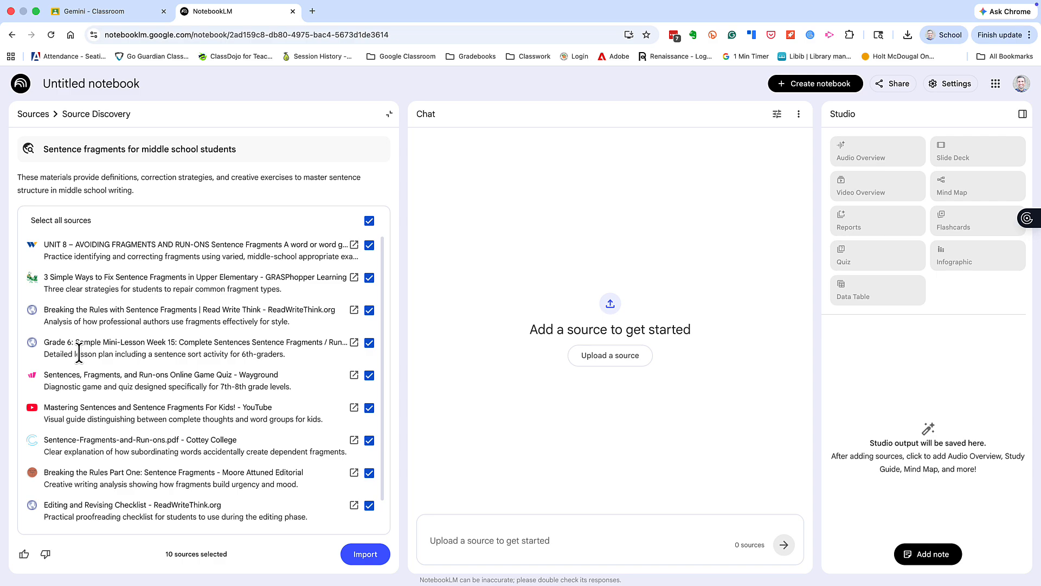
{"action": "left_click", "coordinate": [369, 220]}
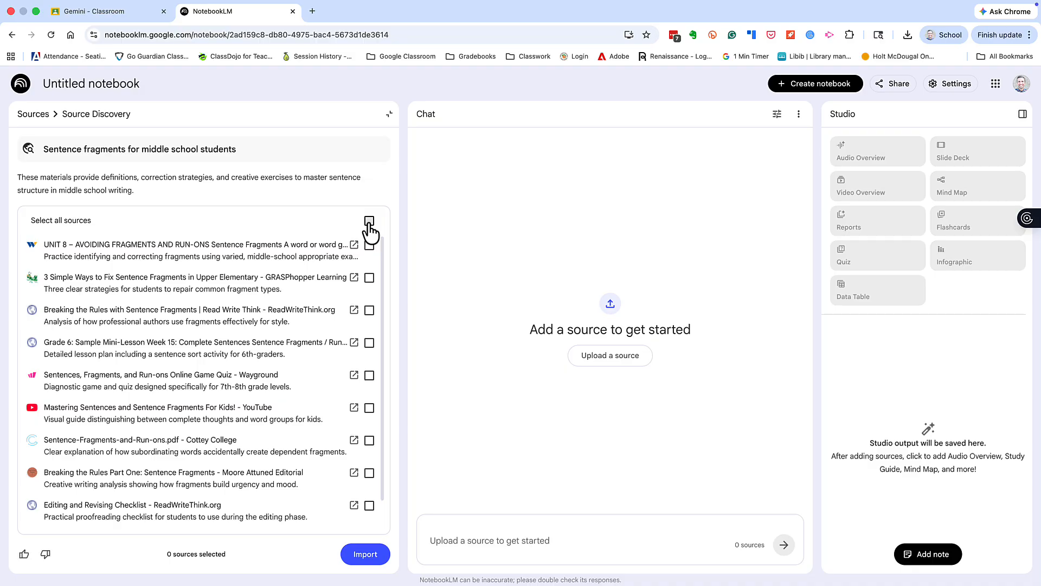
{"action": "left_click", "coordinate": [354, 278]}
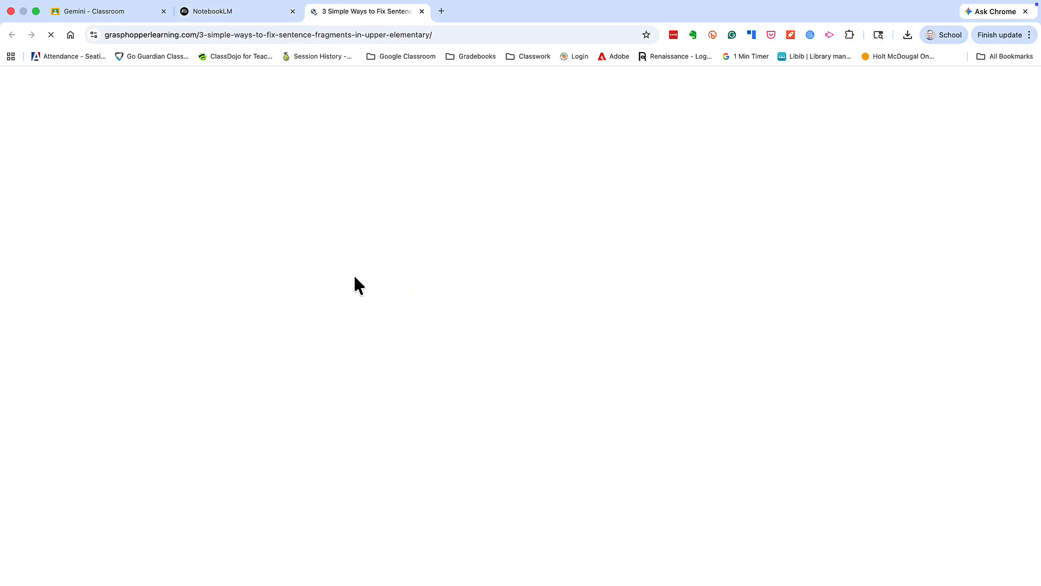
{"action": "scroll", "coordinate": [353, 274], "scroll_direction": "down", "scroll_amount": 2}
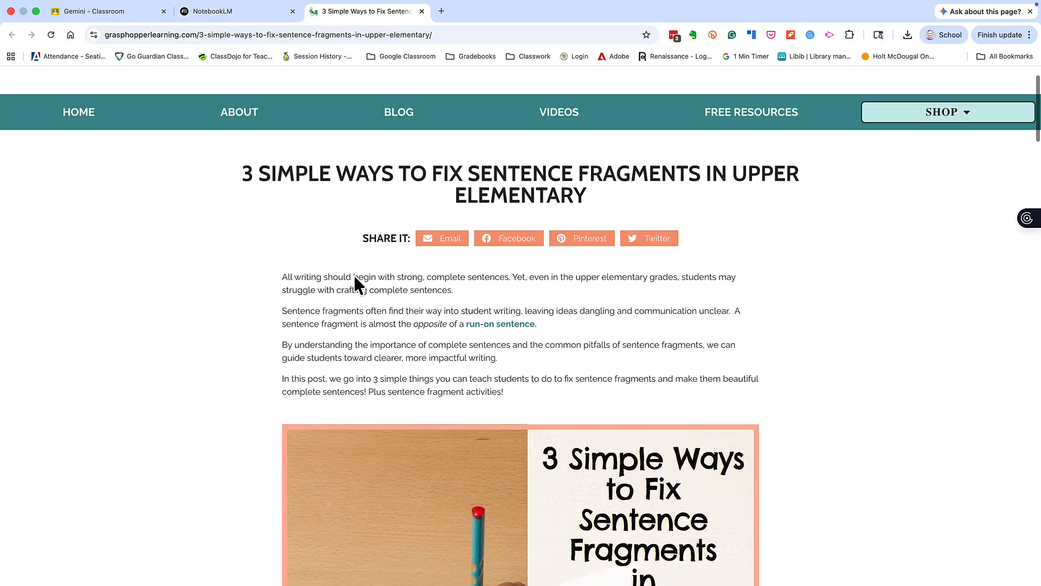
{"action": "scroll", "coordinate": [353, 275], "scroll_direction": "down", "scroll_amount": 10}
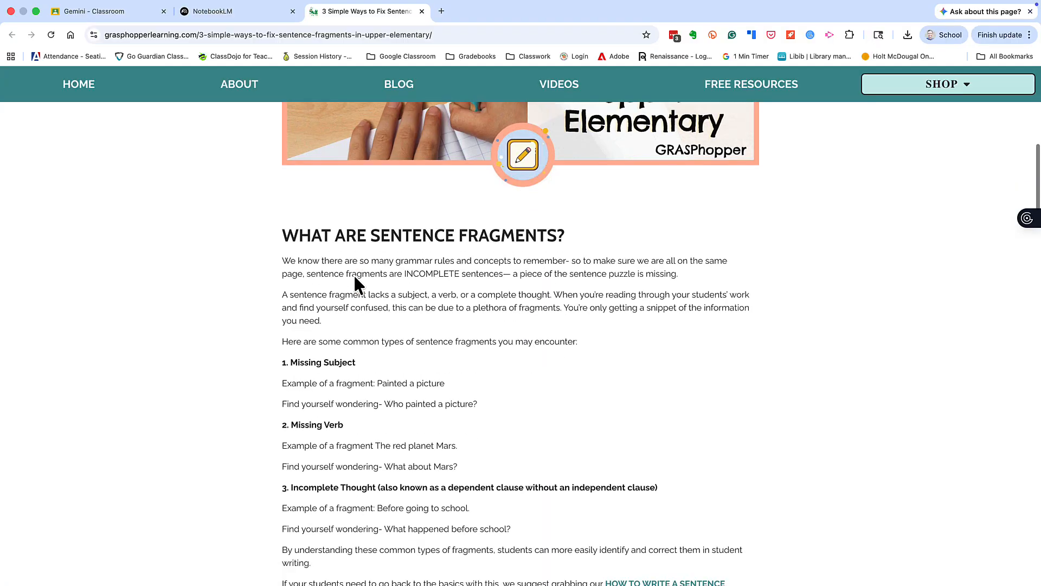
{"action": "key", "text": "super+w"}
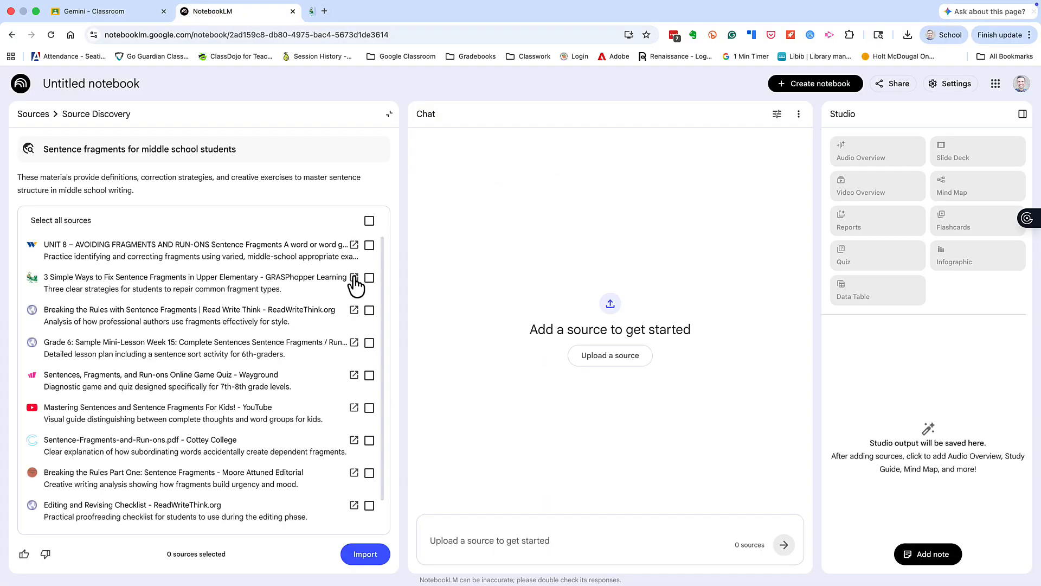
{"action": "left_click", "coordinate": [369, 278]}
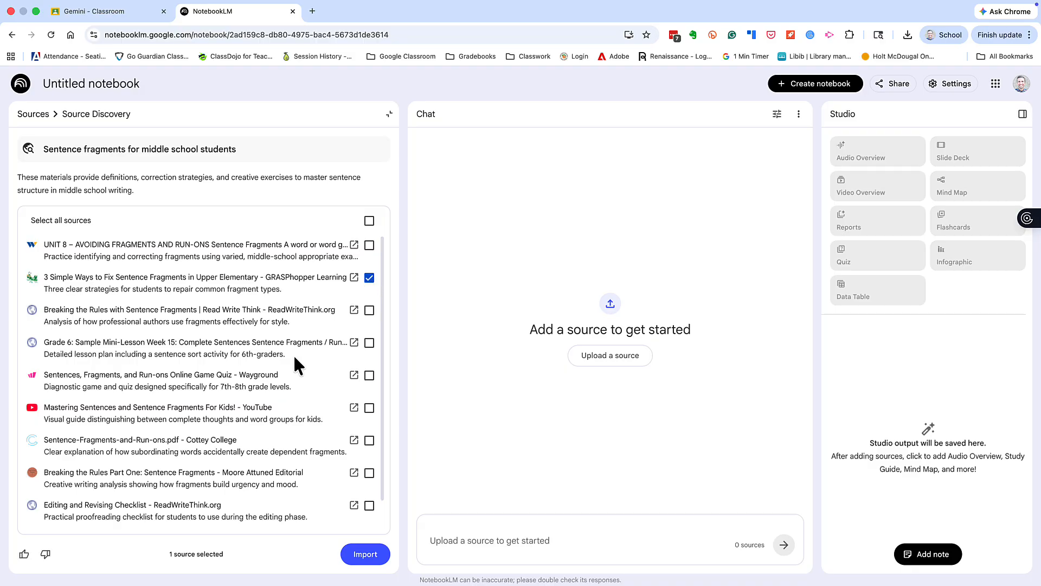
Review the Wayground "Sentences, Fragments, and Run-ons Online Game Quiz" and add it to the selected sources.
{"action": "left_click", "coordinate": [354, 374]}
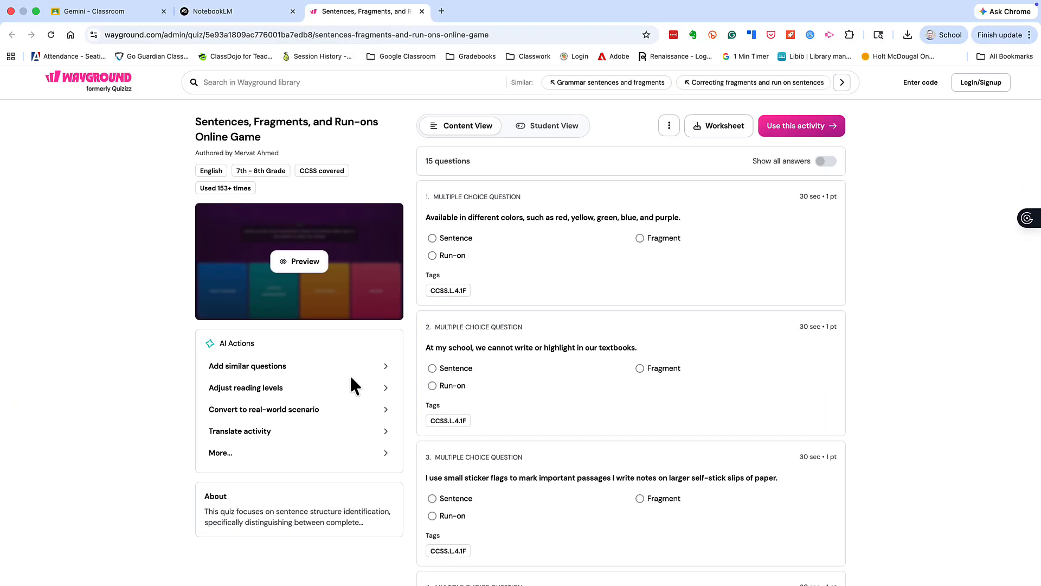
{"action": "scroll", "coordinate": [444, 393], "scroll_direction": "down", "scroll_amount": 8}
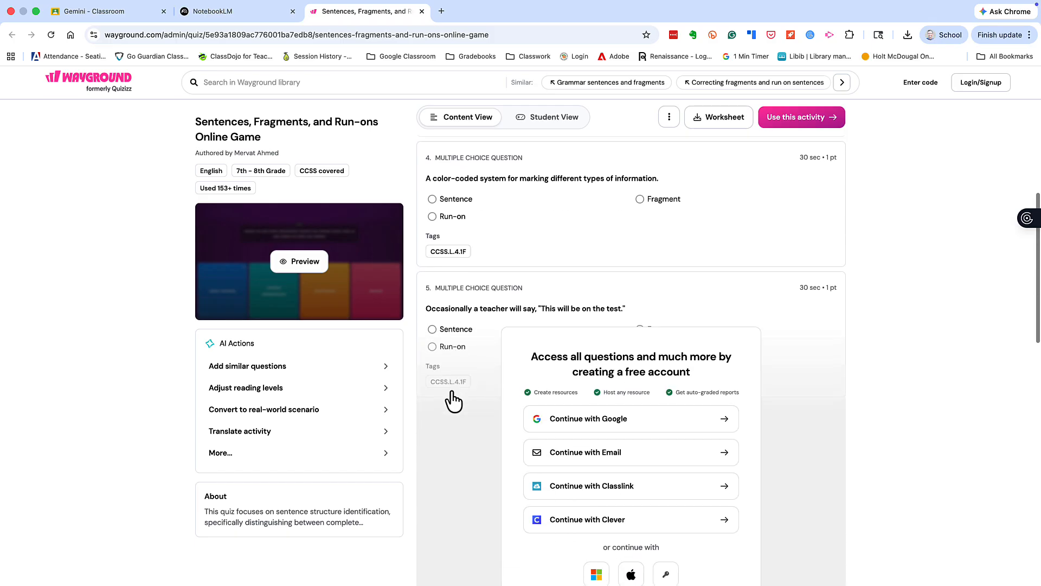
{"action": "key", "text": "super+w"}
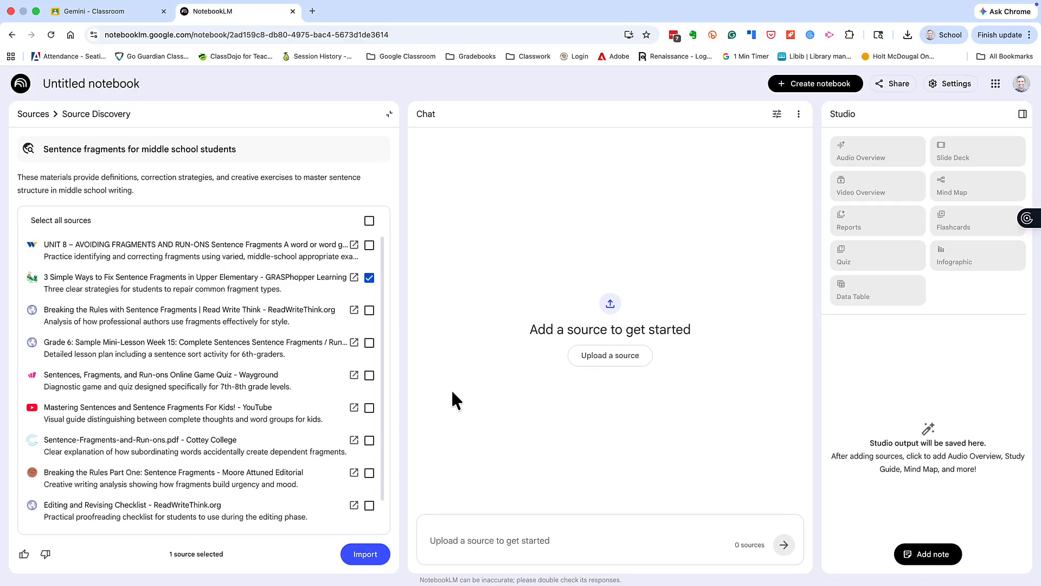
{"action": "left_click", "coordinate": [370, 376]}
Review Cottey College's Sentence-Fragments-and-Run-ons.pdf and add it to the selected sources.
{"action": "left_click", "coordinate": [354, 440]}
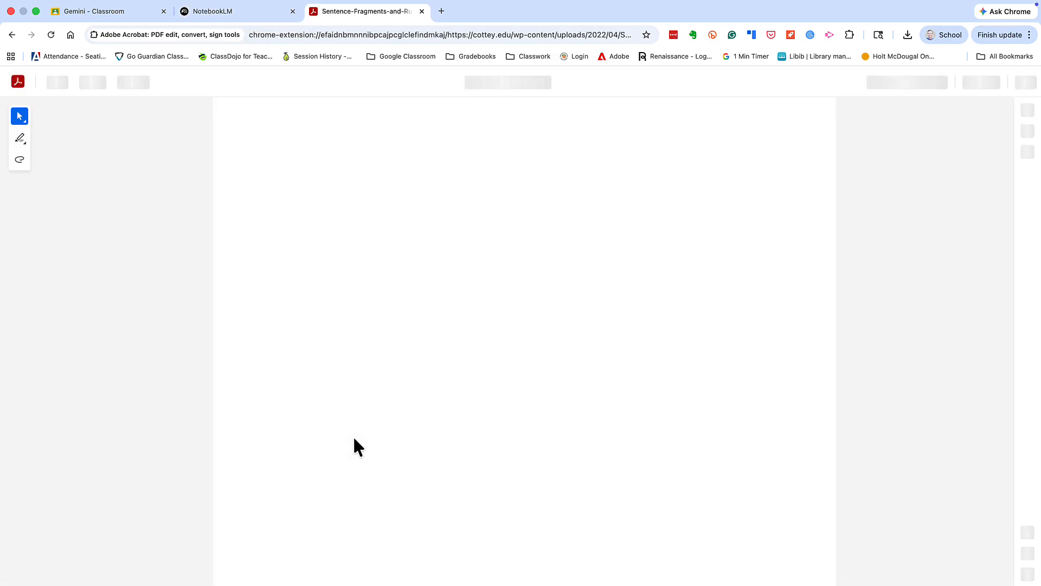
{"action": "scroll", "coordinate": [354, 440], "scroll_direction": "down", "scroll_amount": 8}
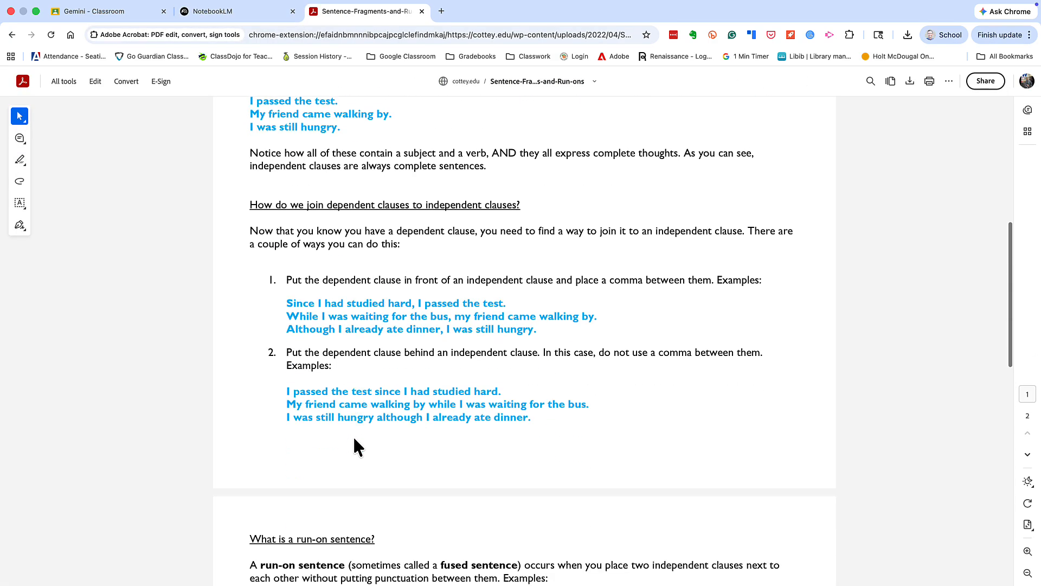
{"action": "scroll", "coordinate": [354, 439], "scroll_direction": "down", "scroll_amount": 8}
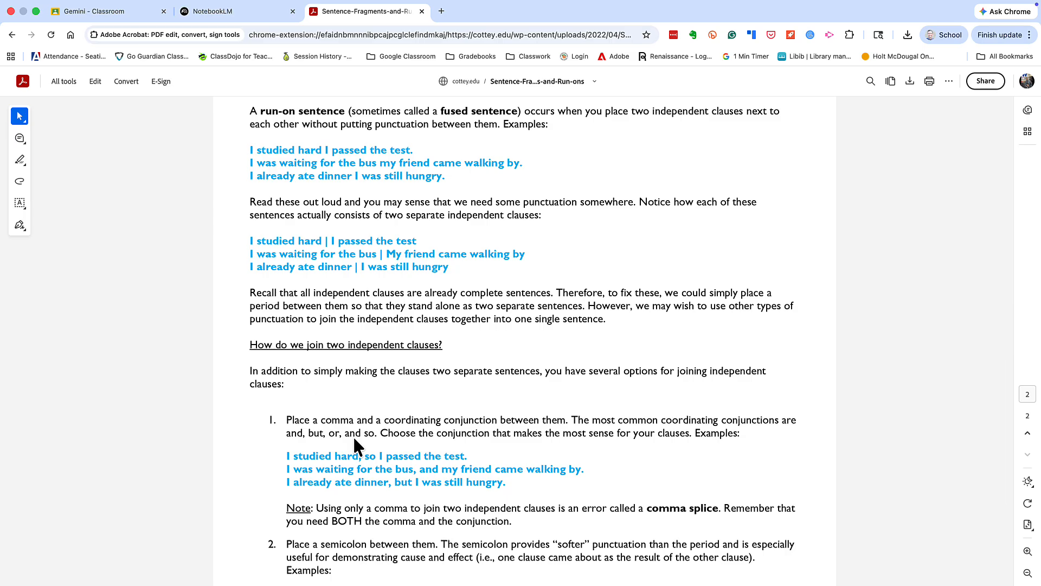
{"action": "key", "text": "ctrl+shift+Tab"}
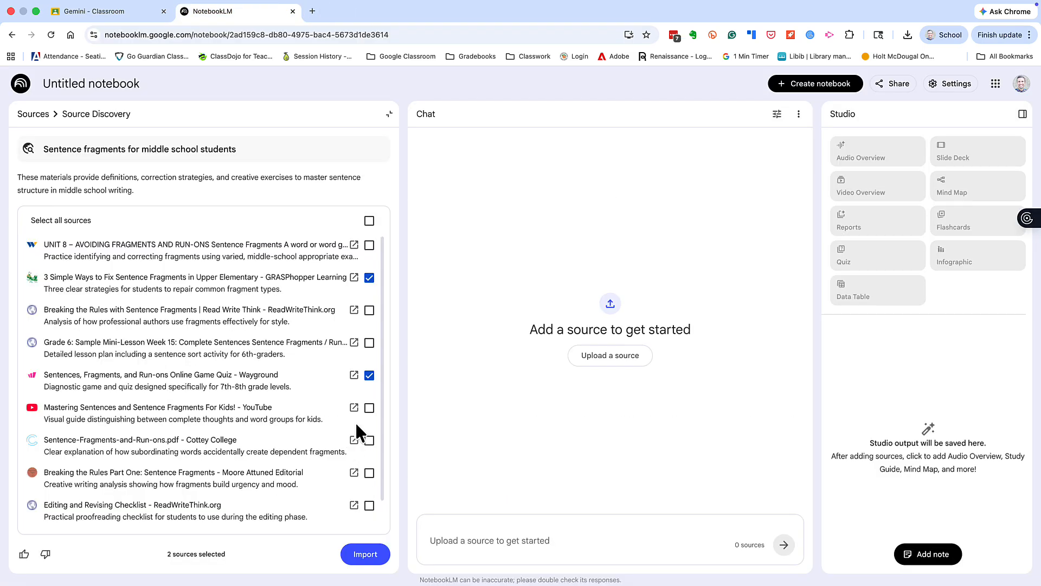
{"action": "left_click", "coordinate": [369, 441]}
Also select the Editing and Revising Checklist and the Common Core State Standards source, and import all selected sources.
{"action": "scroll", "coordinate": [369, 442], "scroll_direction": "down", "scroll_amount": 1}
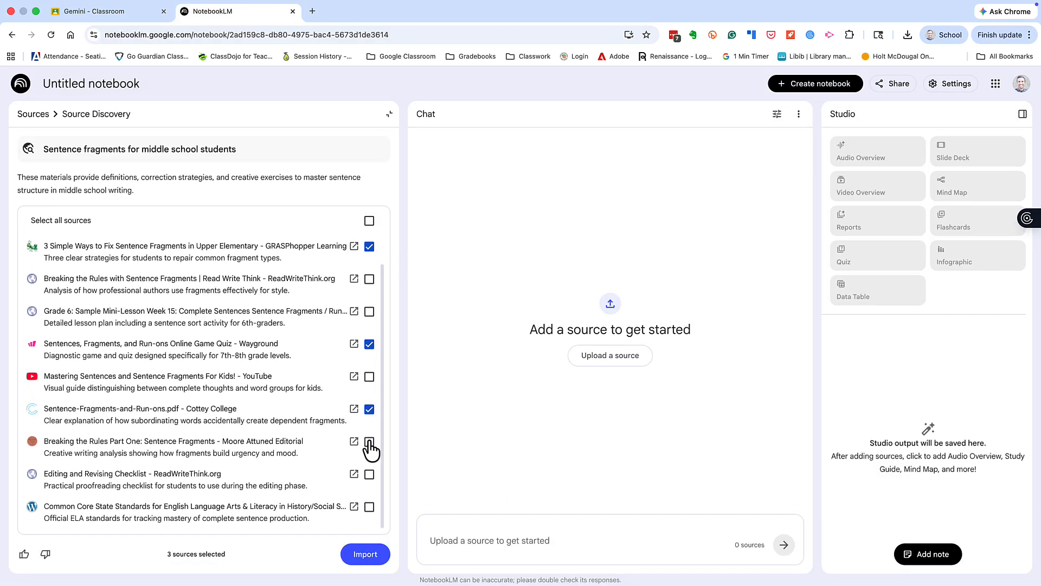
{"action": "left_click", "coordinate": [370, 474]}
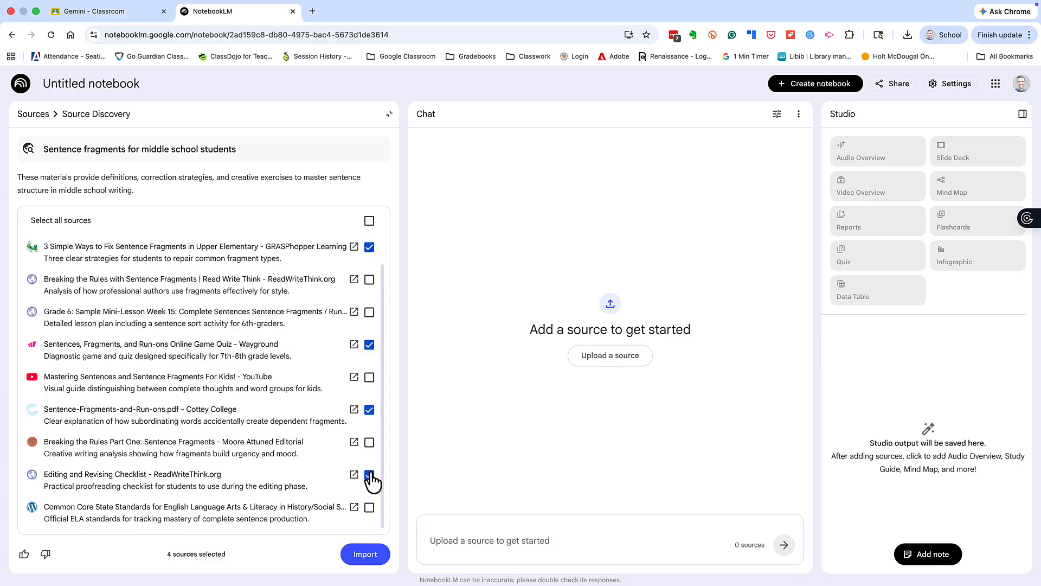
{"action": "left_click", "coordinate": [369, 507]}
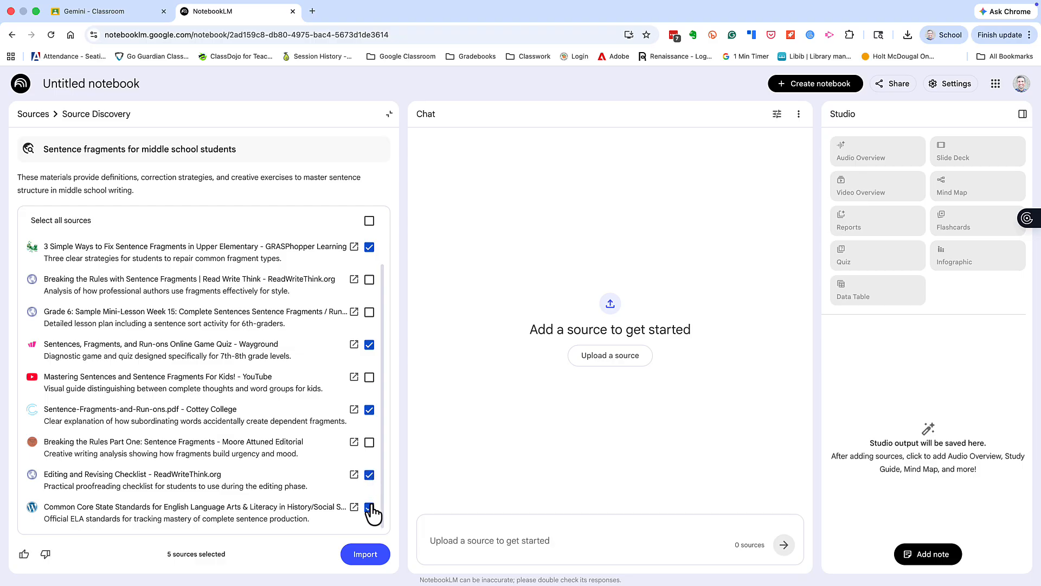
{"action": "left_click", "coordinate": [368, 554]}
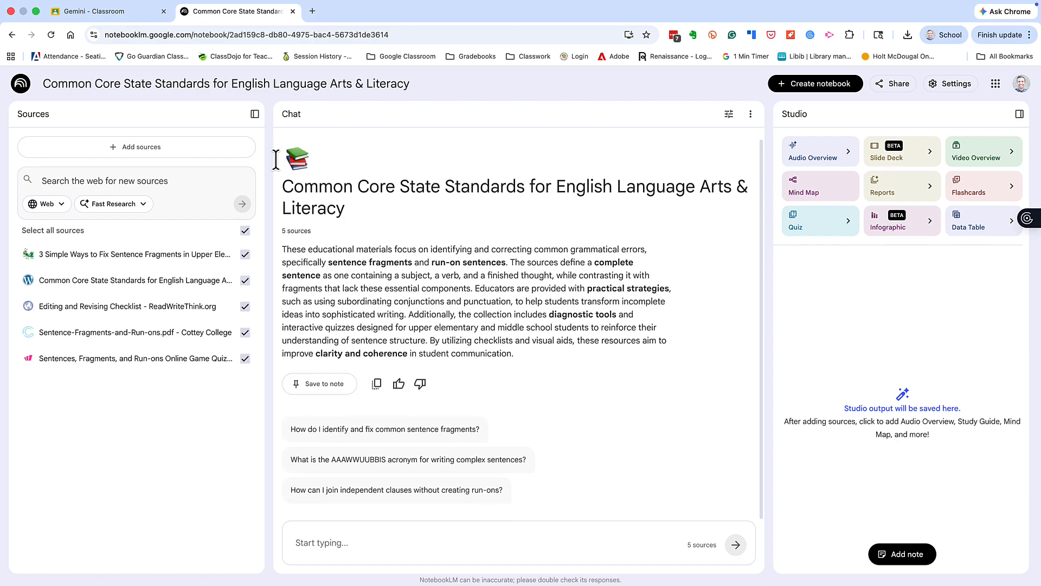
Rename the notebook as "Sentence Fragments".
{"action": "left_click", "coordinate": [261, 85]}
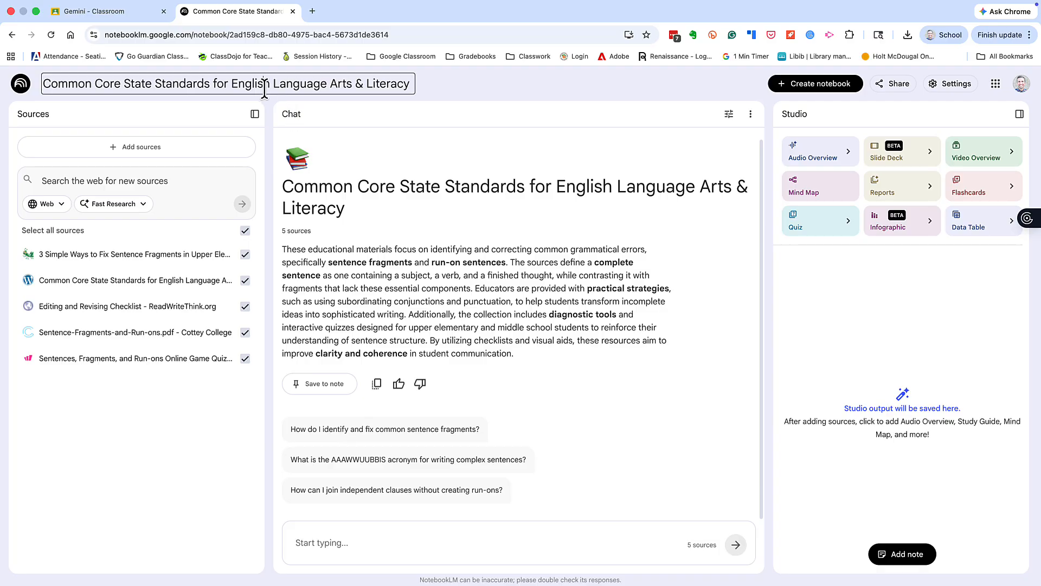
{"action": "key", "text": "super+a"}
{"action": "type", "text": "Sentence fra"}
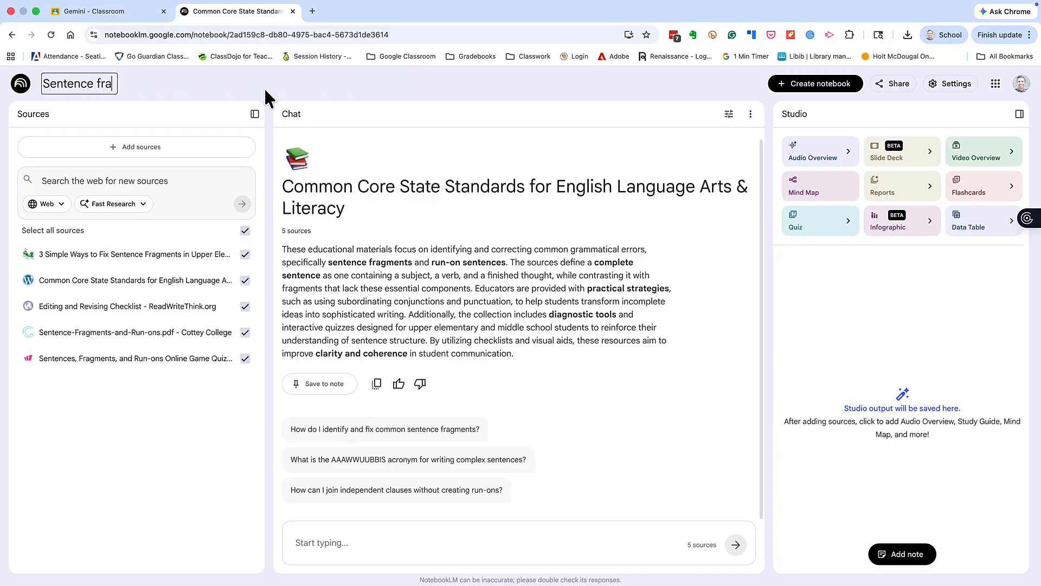
{"action": "key", "text": "BackSpace"}
{"action": "key", "text": "BackSpace"}
{"action": "key", "text": "BackSpace"}
{"action": "type", "text": "Fragments"}
{"action": "key", "text": "Return"}
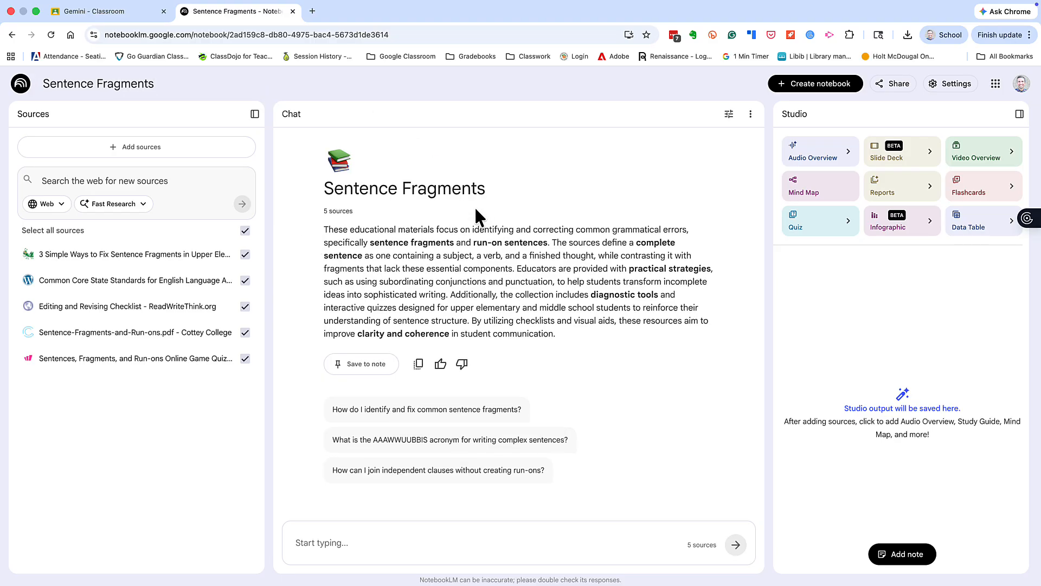
Ask the suggested question "How do I identify and fix common sentence fragments?" and save the answer as a note.
{"action": "left_click", "coordinate": [479, 414]}
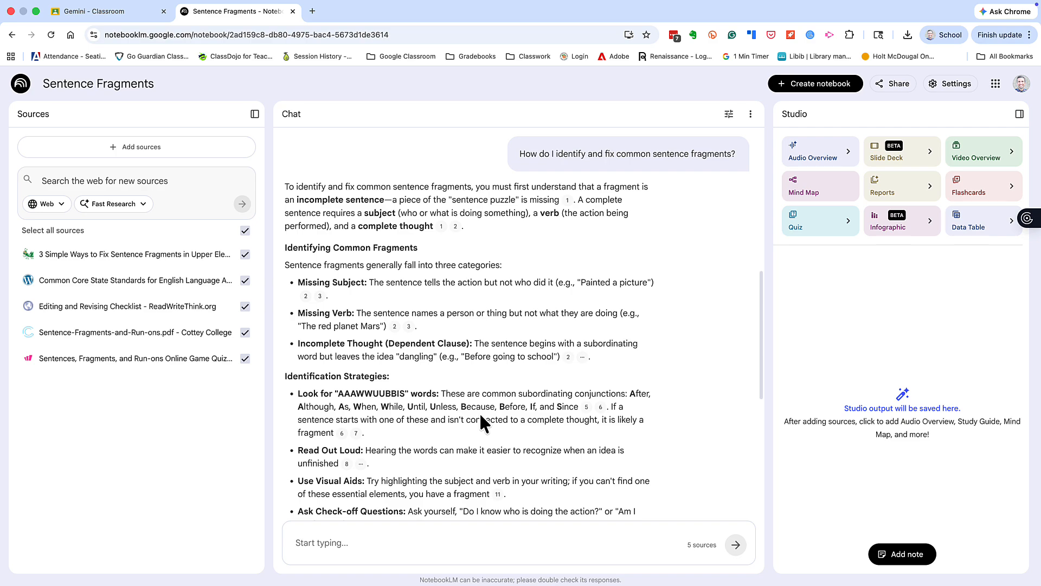
{"action": "scroll", "coordinate": [479, 411], "scroll_direction": "down", "scroll_amount": 5}
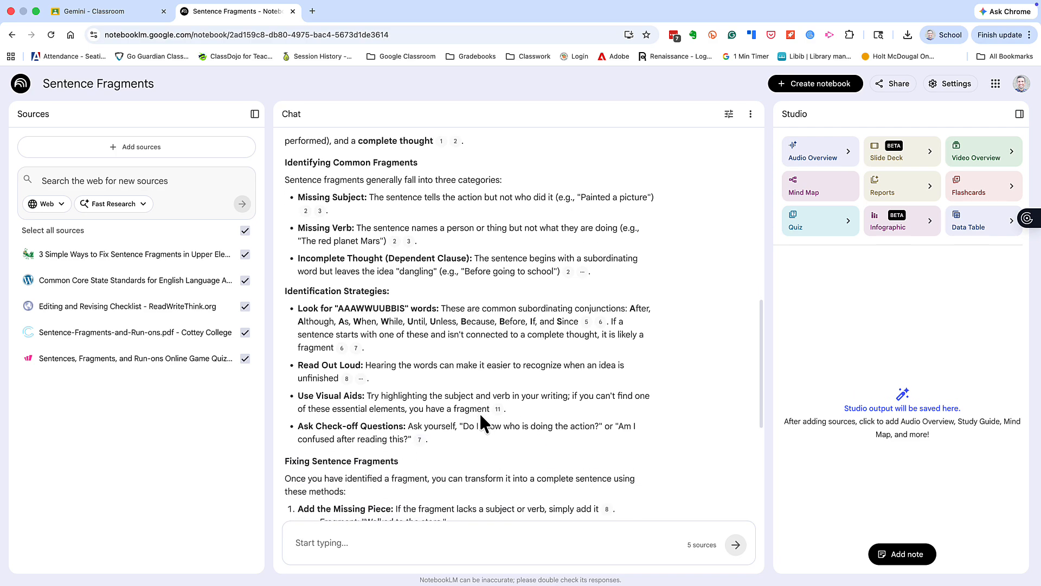
{"action": "scroll", "coordinate": [480, 412], "scroll_direction": "down", "scroll_amount": 4}
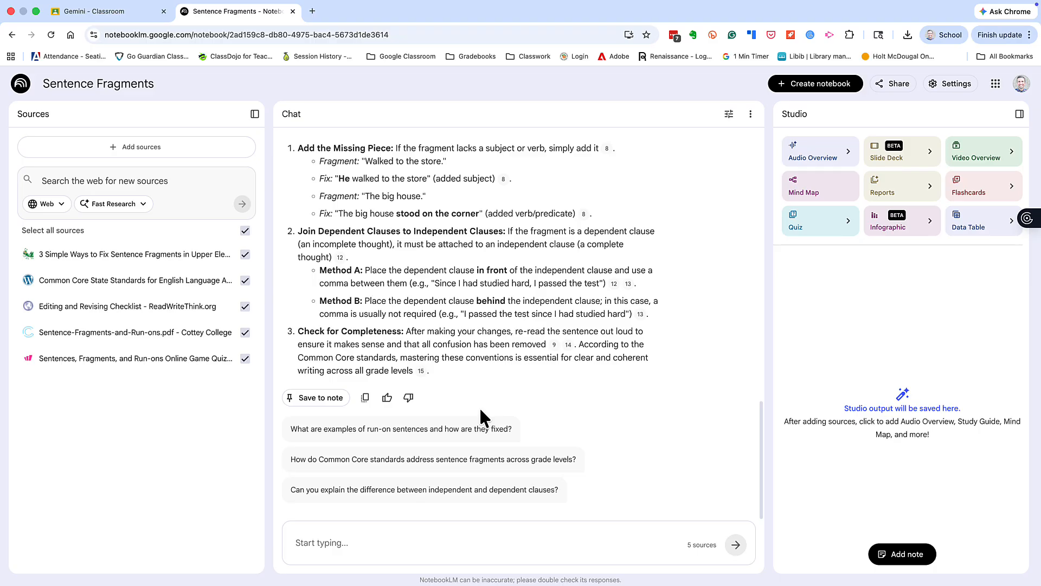
{"action": "left_click", "coordinate": [314, 404]}
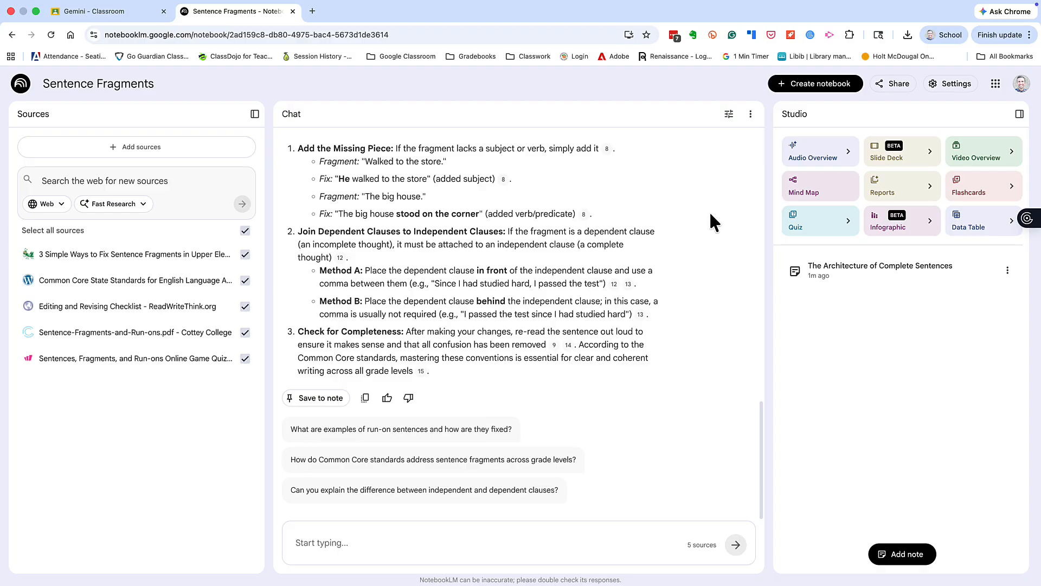
Generate an infographic from the sources in the Sketch Note visual style, and view the result at full size.
{"action": "left_click", "coordinate": [904, 230]}
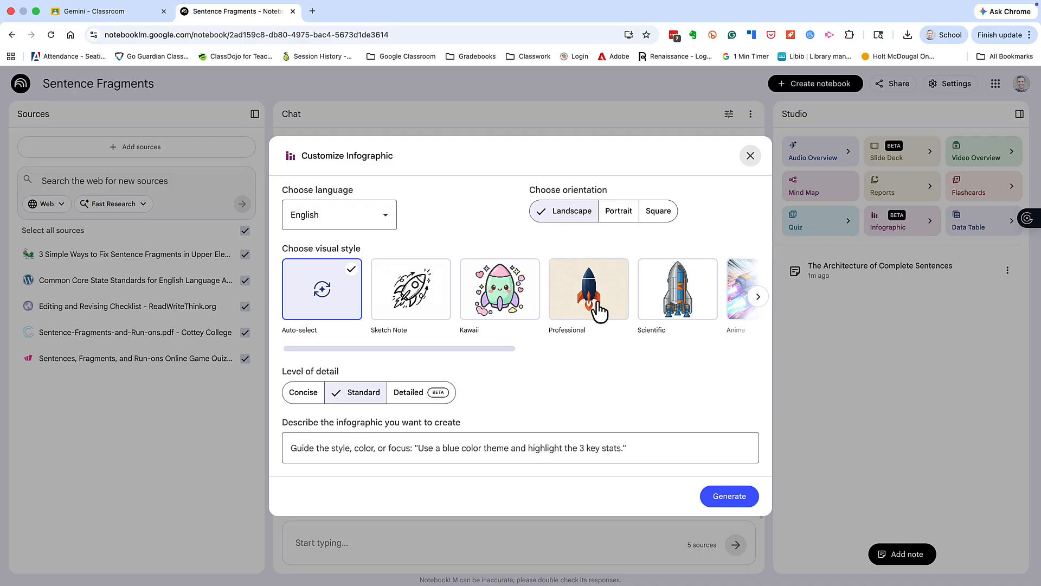
{"action": "left_click", "coordinate": [418, 307]}
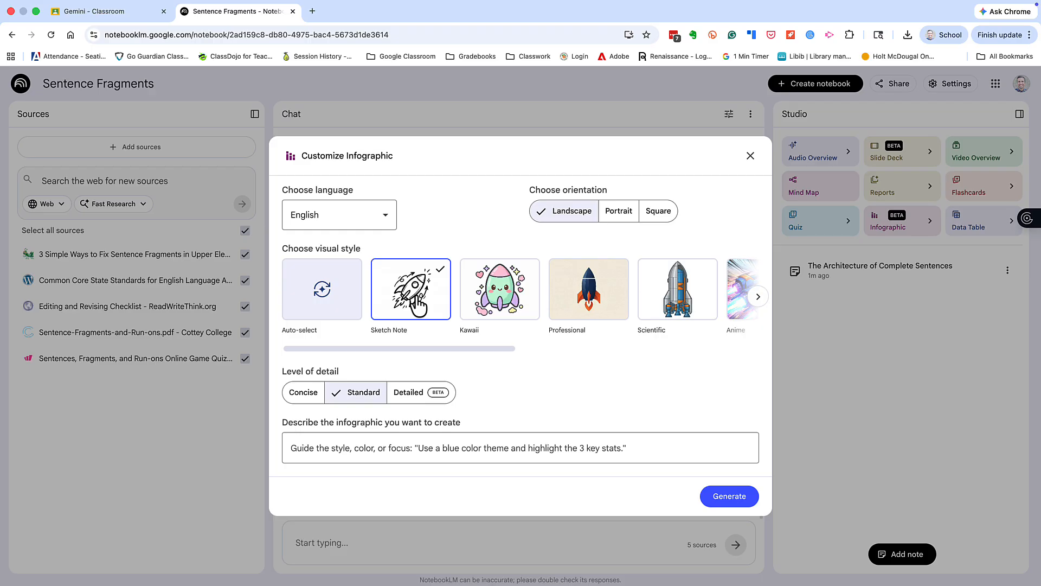
{"action": "left_click", "coordinate": [724, 495]}
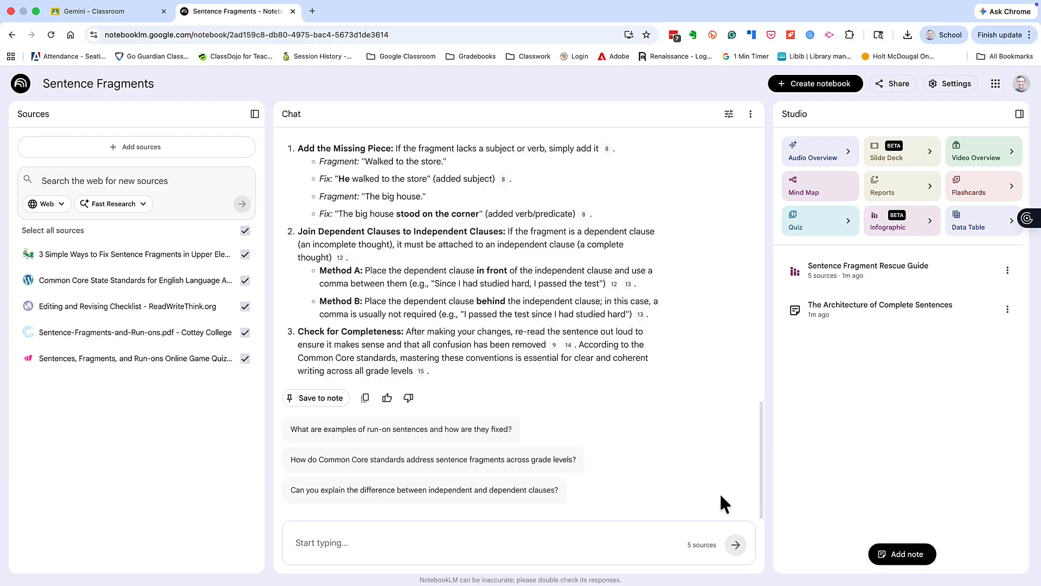
{"action": "left_click", "coordinate": [843, 271]}
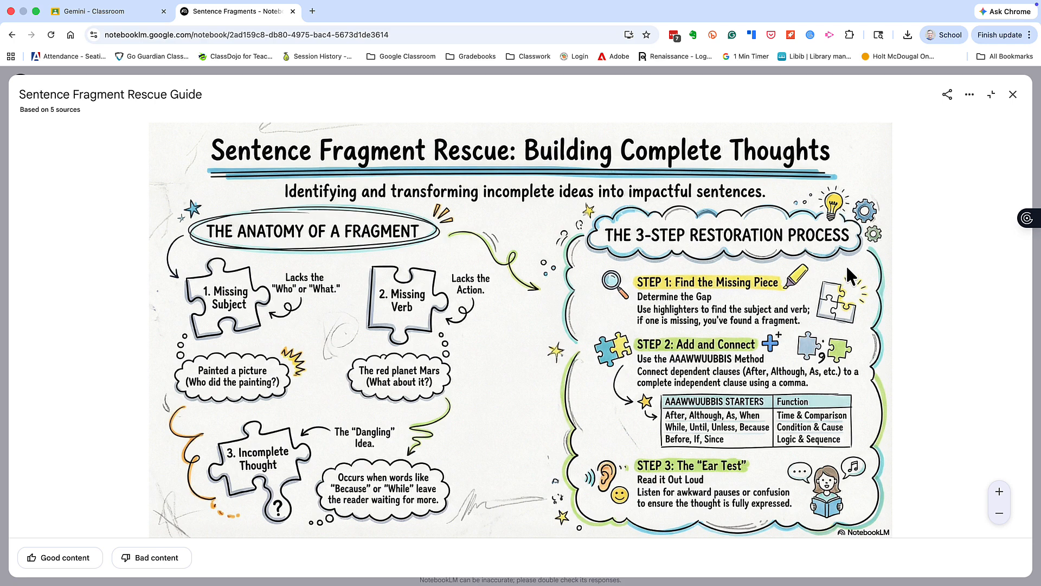
{"action": "left_click", "coordinate": [1008, 101]}
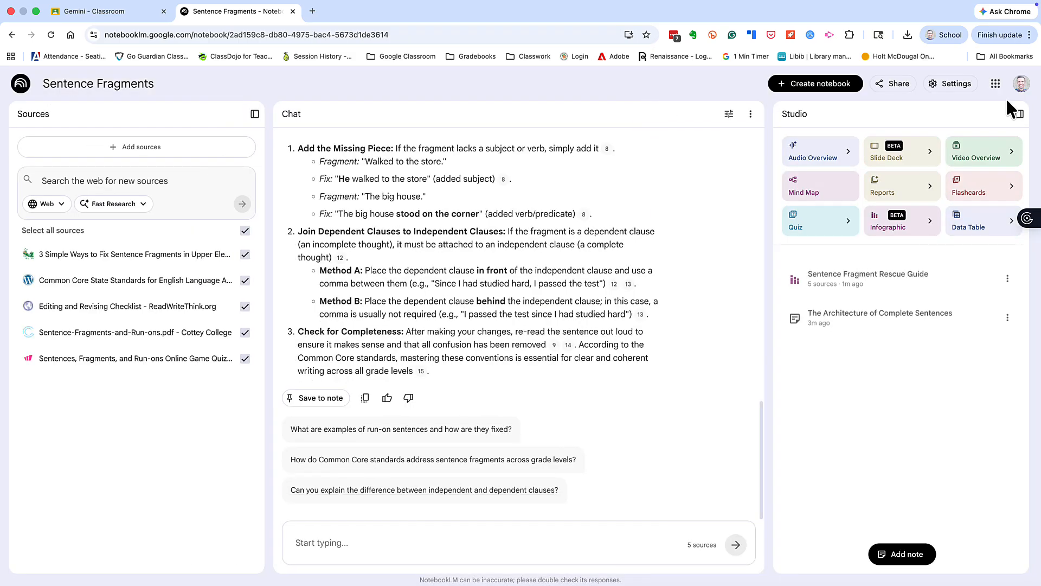
Ask the chat "Can you make this more appropriate for seventh and eighth graders (in language that they would understand)?".
{"action": "left_click", "coordinate": [525, 534]}
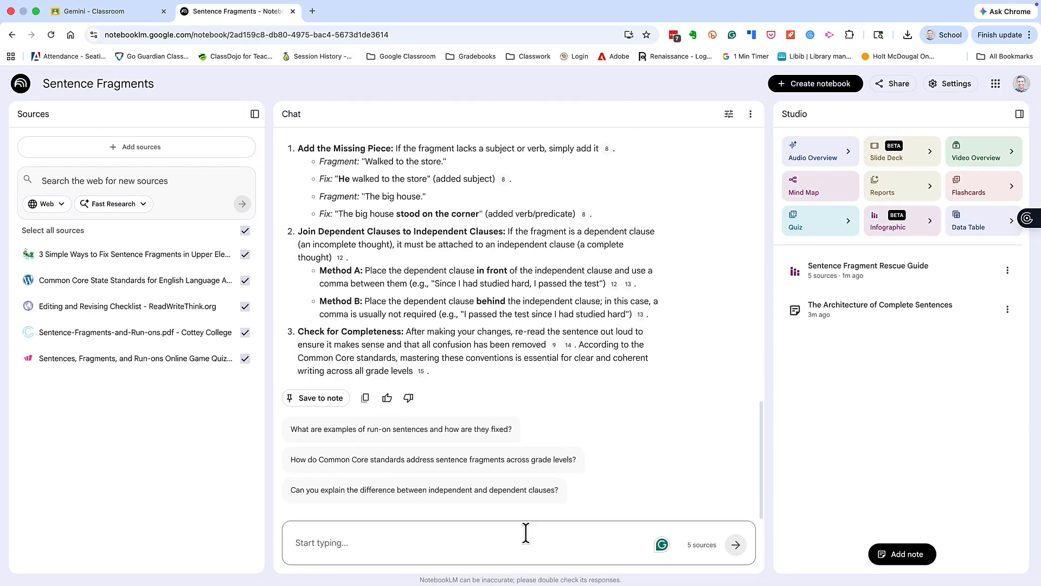
{"action": "type", "text": "Can you make this more appropriate for seventh and eighth graders (in language that they would understand)?"}
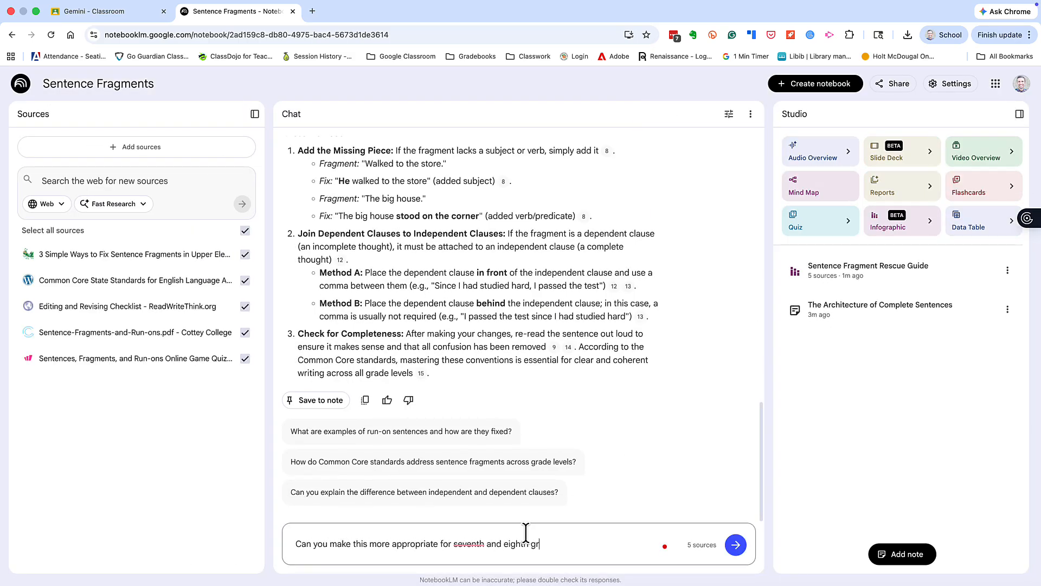
{"action": "key", "text": "Return"}
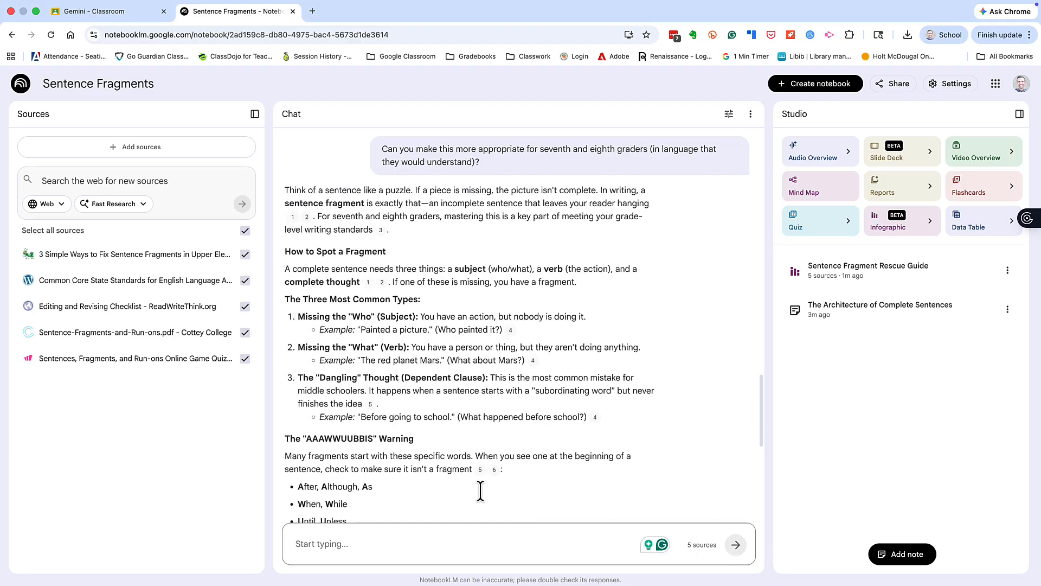
Review the simplified answer and ask the chat to make an infographic based on this information.
{"action": "scroll", "coordinate": [479, 488], "scroll_direction": "down", "scroll_amount": 15}
{"action": "type", "text": "Make an infograhpic based on this information"}
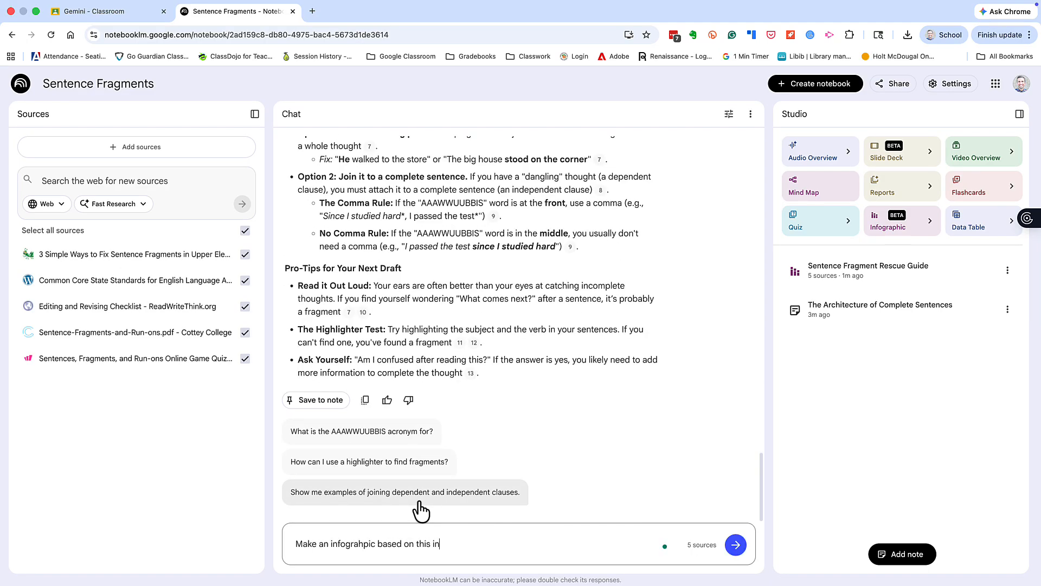
{"action": "key", "text": "Return"}
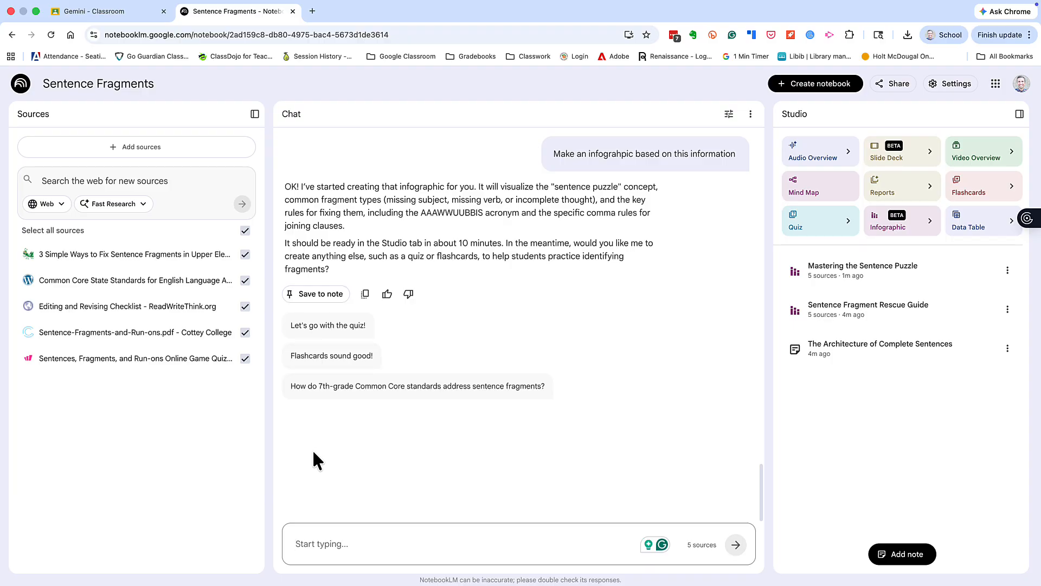
Accept the chat's suggested follow-ups to generate flashcards and a fragment identification quiz.
{"action": "left_click", "coordinate": [334, 353]}
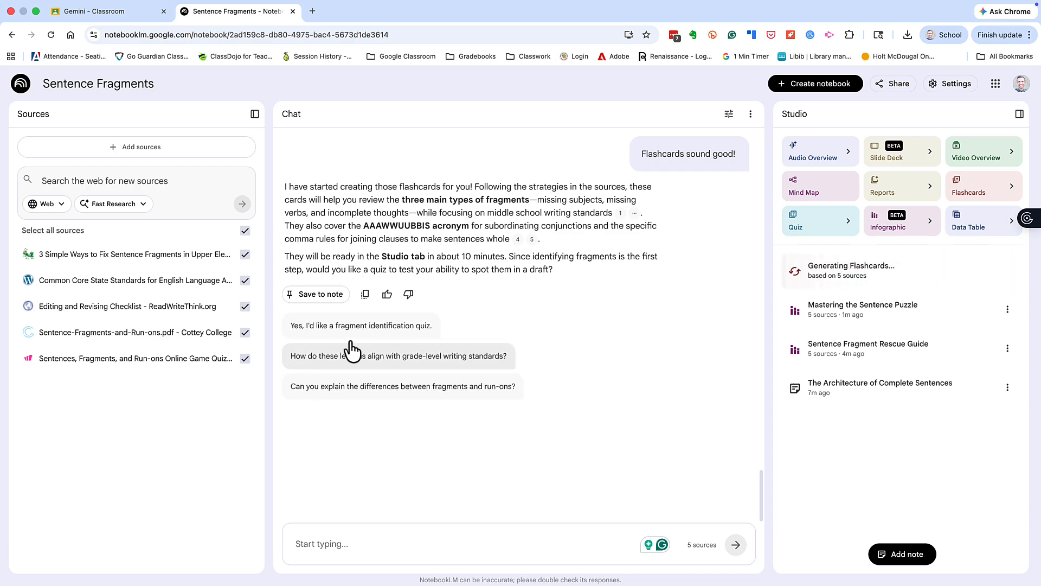
{"action": "left_click", "coordinate": [374, 329]}
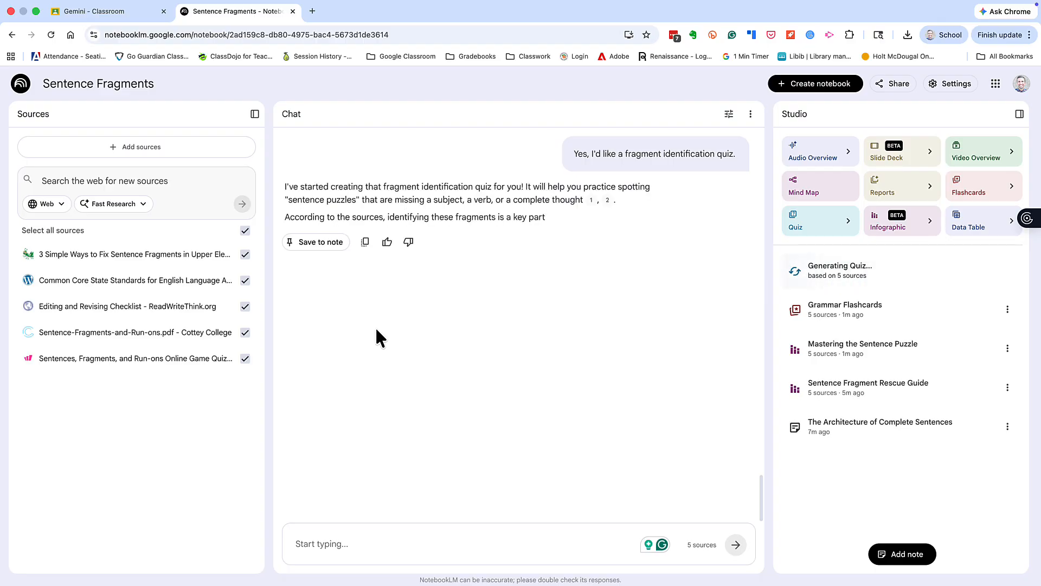
Open the generated Grammar Flashcards, browse through the cards, and show the set's additional options.
{"action": "left_click", "coordinate": [861, 312]}
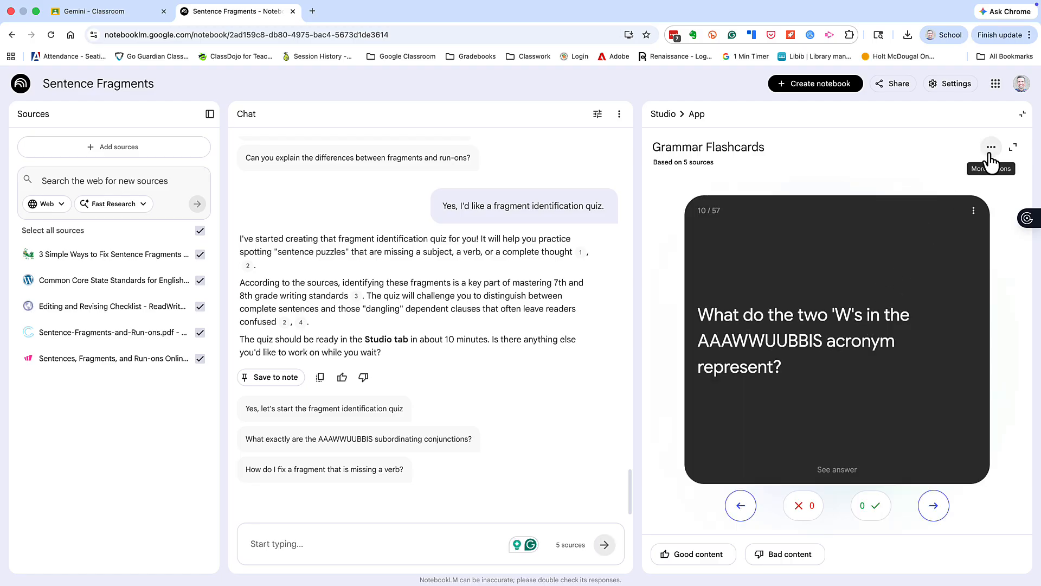
{"action": "left_click", "coordinate": [991, 148]}
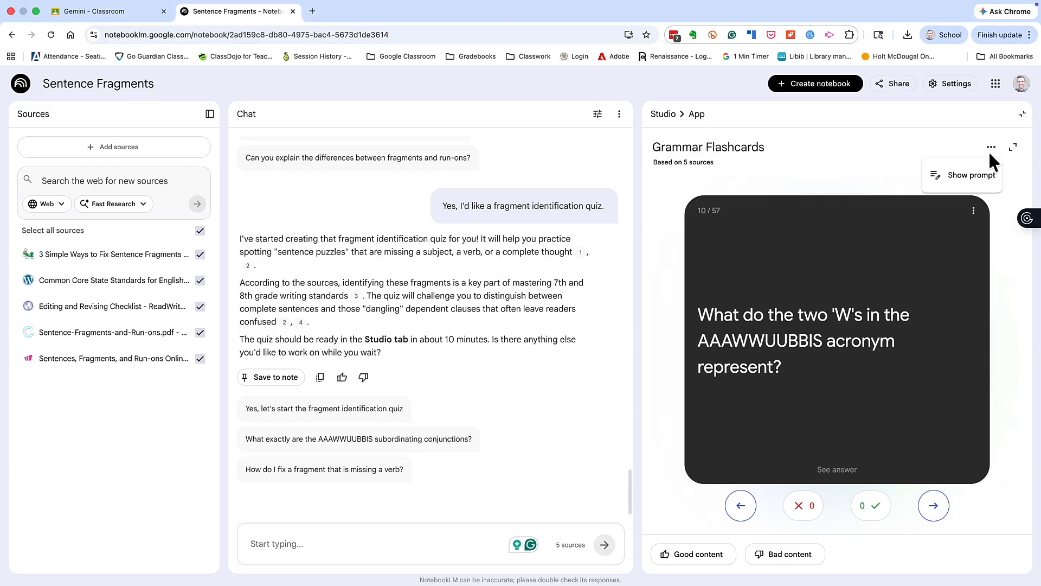